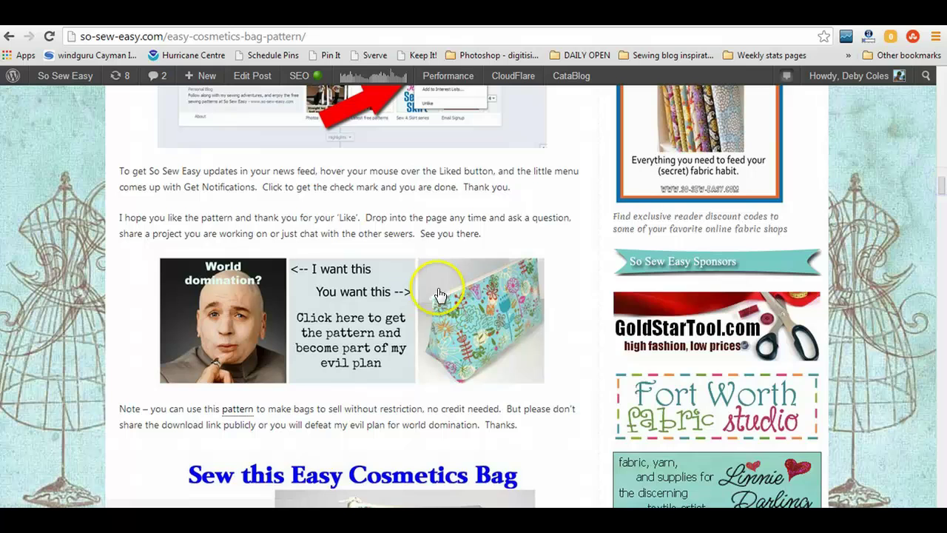
Follow the blog's cosmetics bag pattern banner to Facebook and open the So Sew Easy page's "Free bag pattern" section.
click(384, 330)
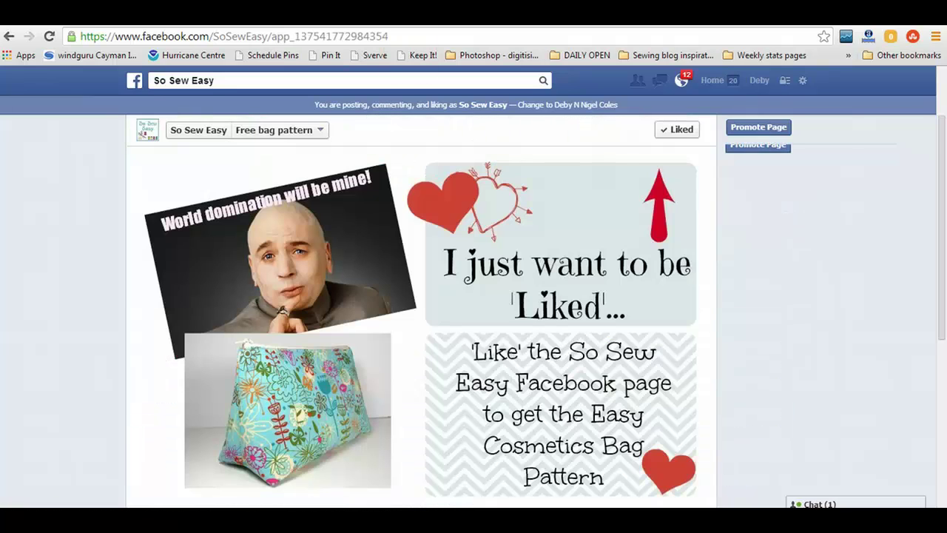
click(942, 116)
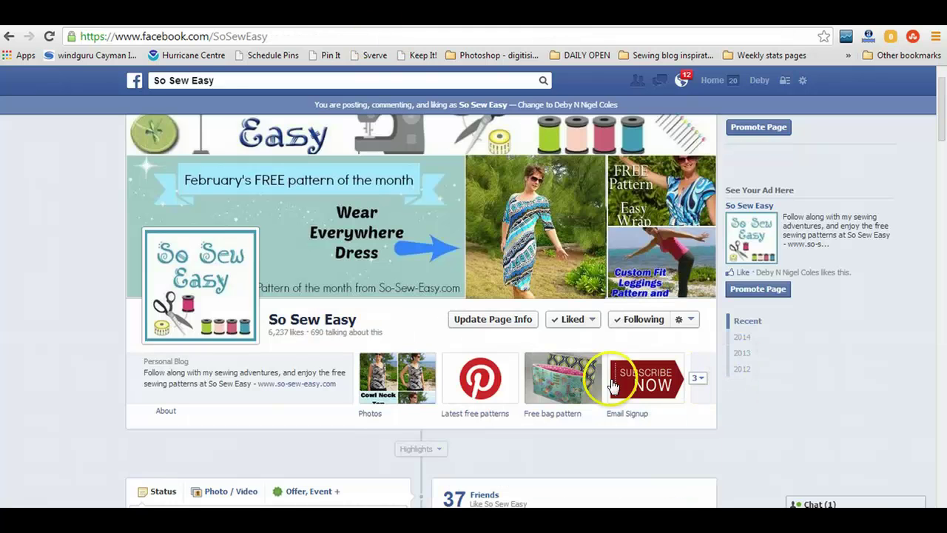
click(583, 378)
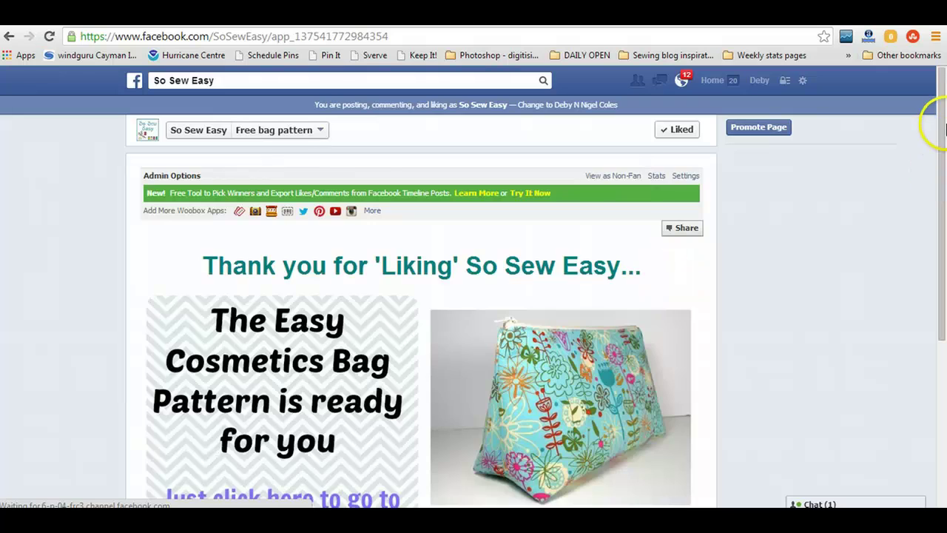
Follow the free download link for the Easy Cosmetics Bag pattern to its shared Google Drive folder.
drag(939, 122, 944, 186)
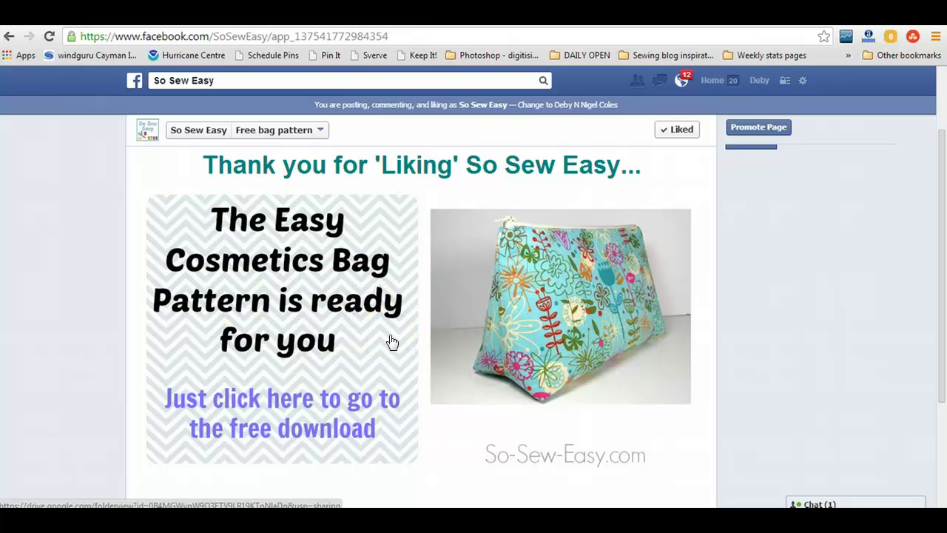
click(937, 258)
click(382, 394)
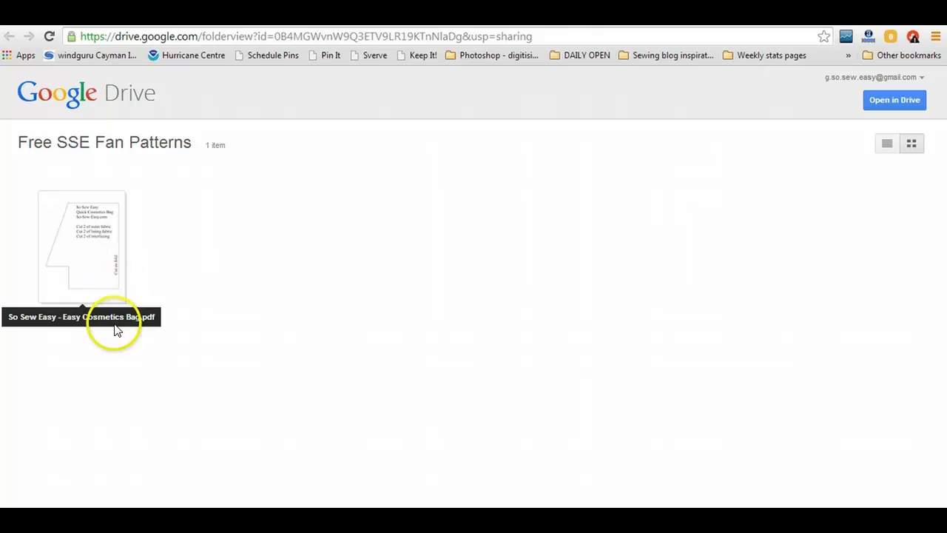
Preview "So Sew Easy - Easy Cosmetics Bag.pdf" and look through its pattern and instruction pages, ending at the first page.
click(90, 244)
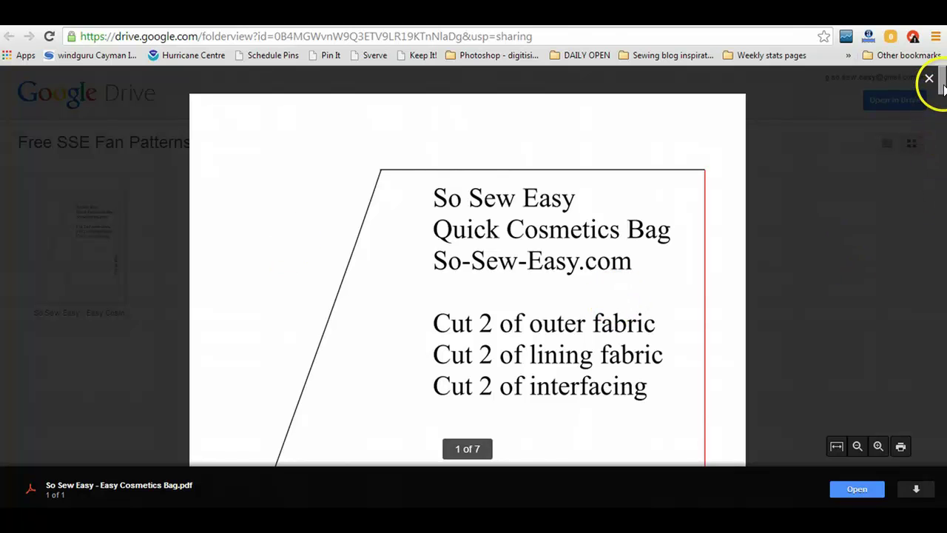
mouse_move(942, 89)
mouse_down()
mouse_move(943, 126)
mouse_move(942, 86)
mouse_up()
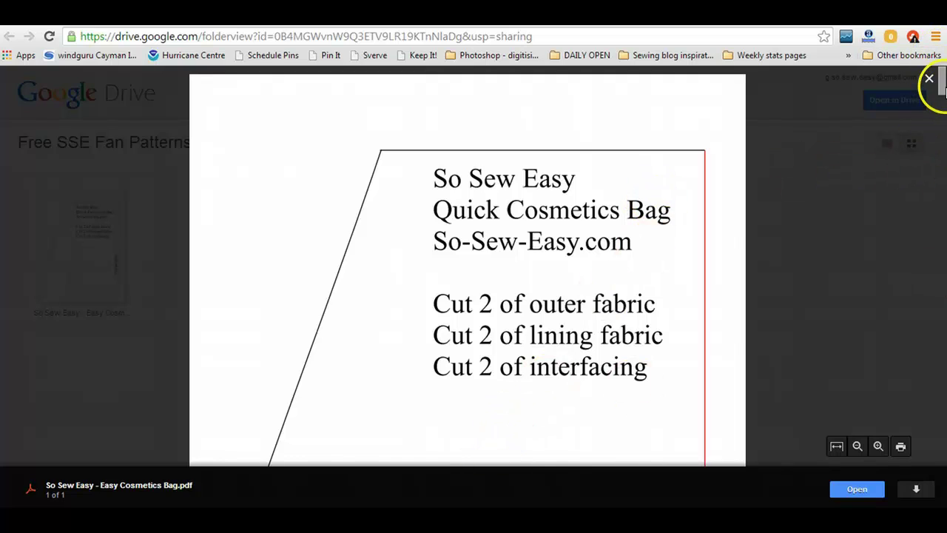
mouse_move(943, 86)
mouse_down()
mouse_move(943, 156)
mouse_move(942, 86)
mouse_up()
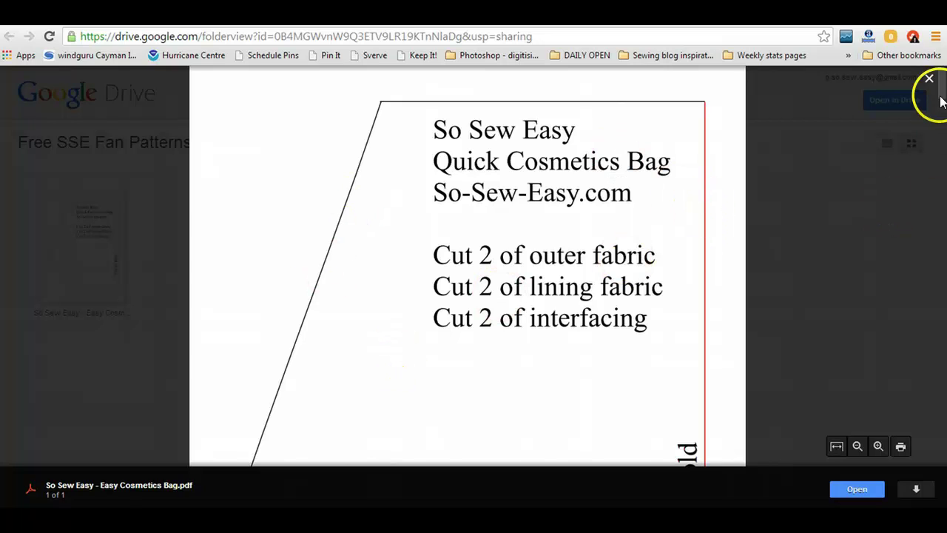
drag(942, 87, 943, 146)
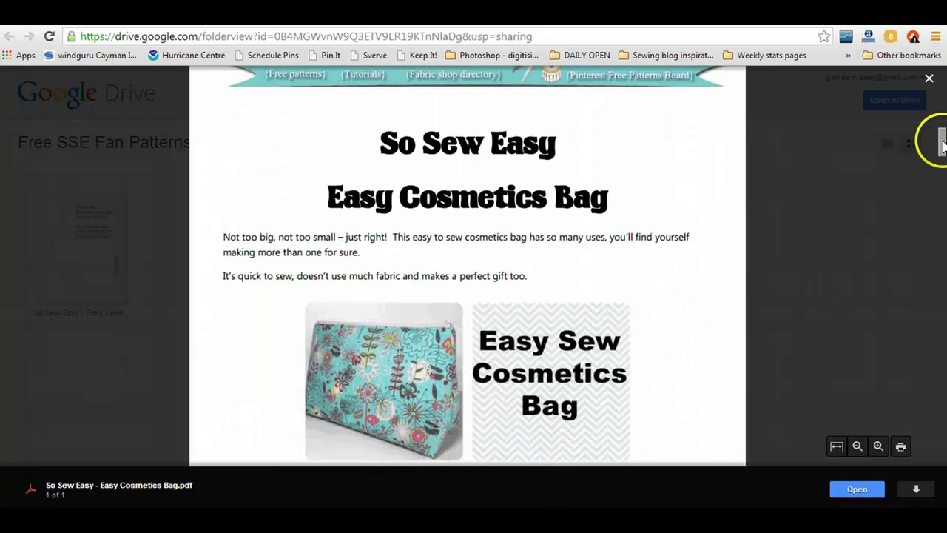
drag(942, 142, 942, 54)
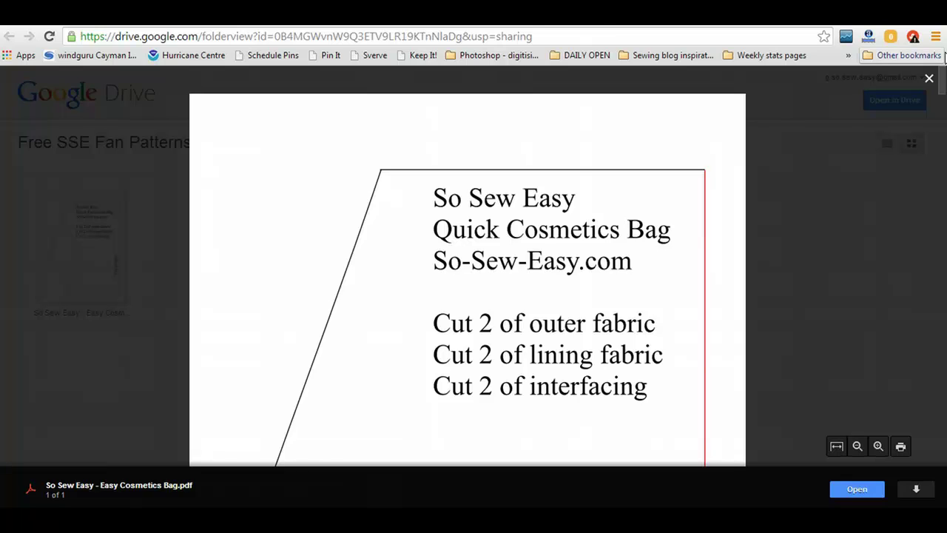
Download the Easy Cosmetics Bag PDF and open the saved copy from the Downloads folder in Windows Explorer.
click(920, 487)
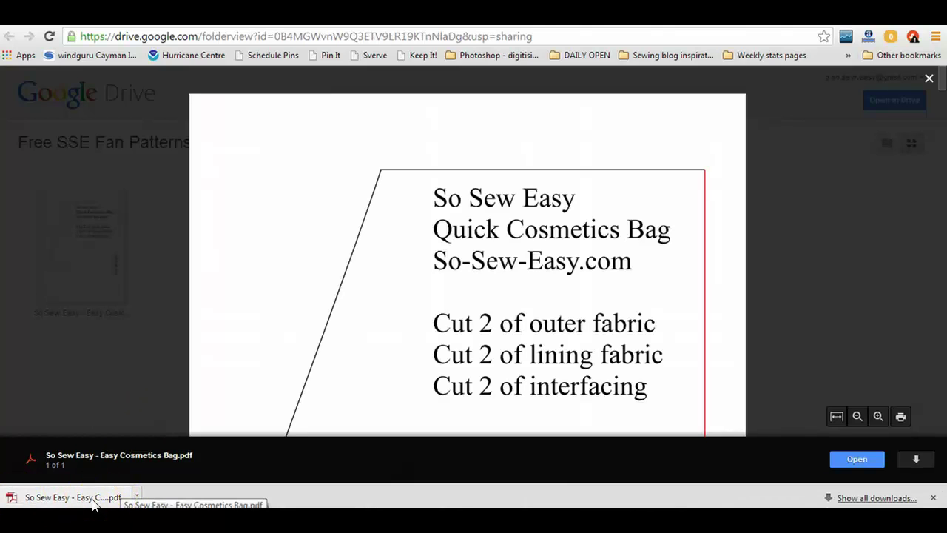
click(93, 502)
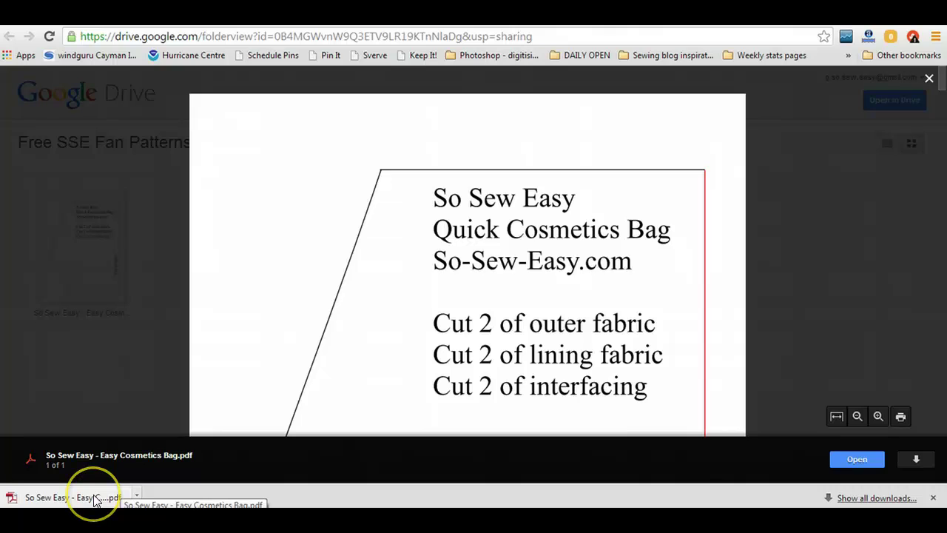
click(93, 501)
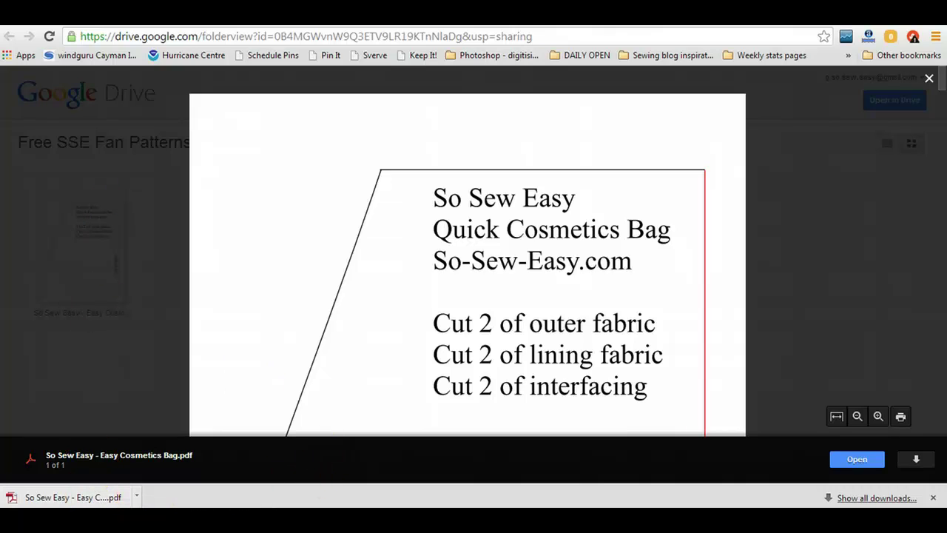
click(145, 520)
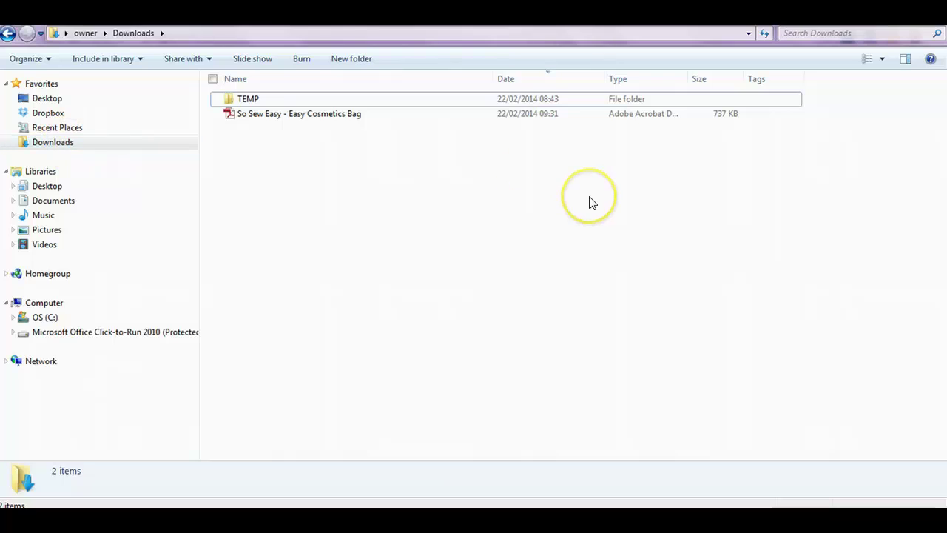
click(486, 153)
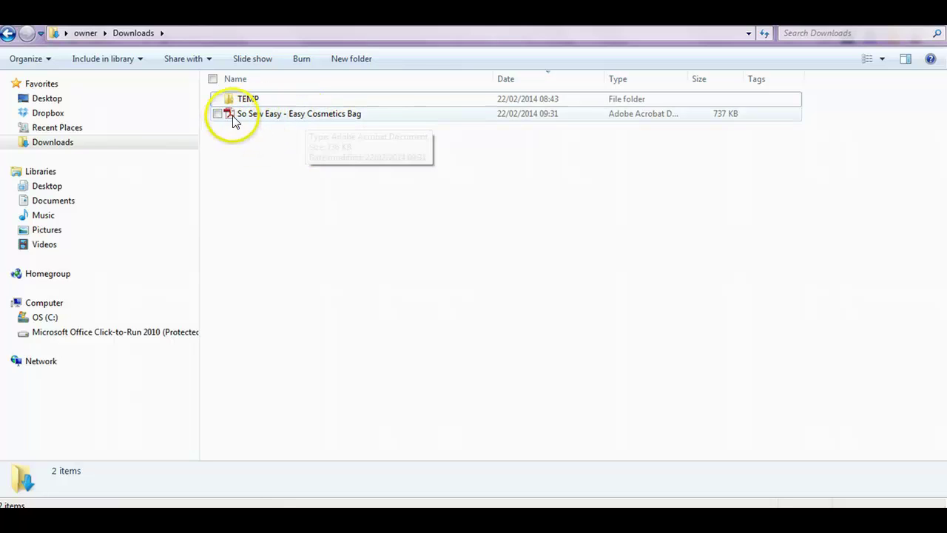
click(281, 115)
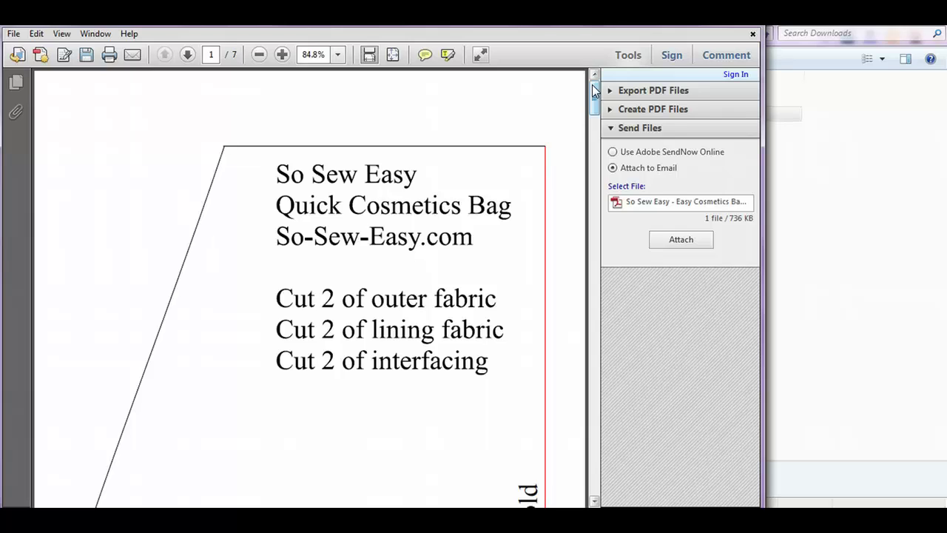
Maximize the PDF window and examine the full bag pattern piece on page 1.
click(714, 13)
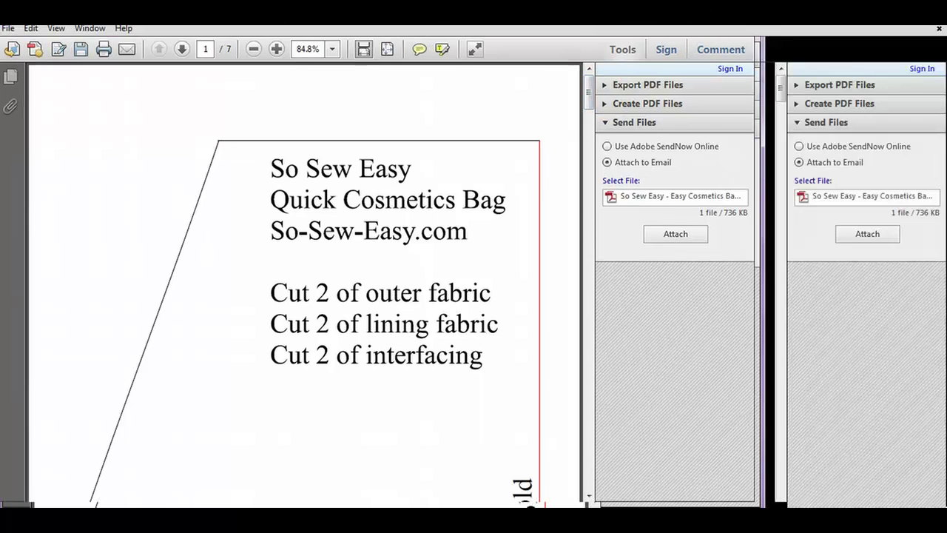
mouse_move(780, 85)
mouse_down()
mouse_move(776, 190)
mouse_move(784, 82)
mouse_up()
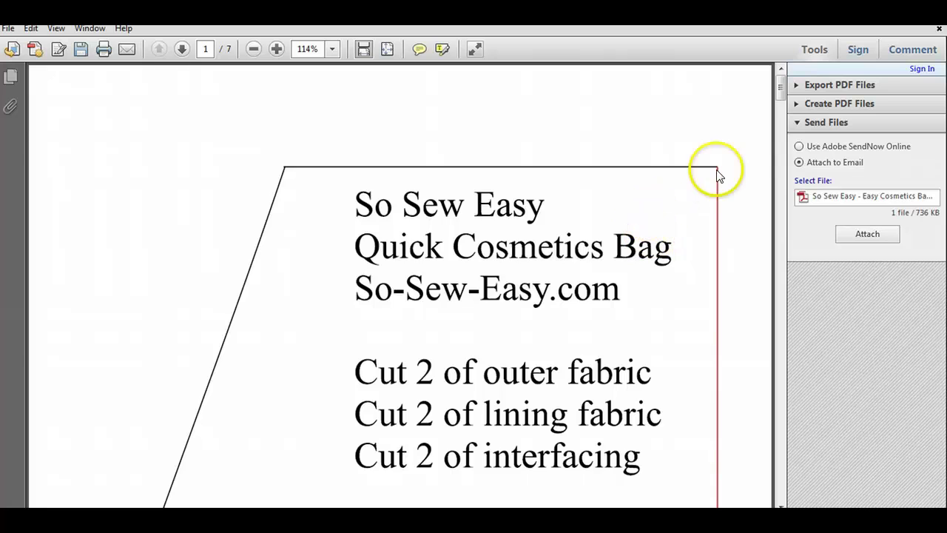
drag(782, 87, 783, 131)
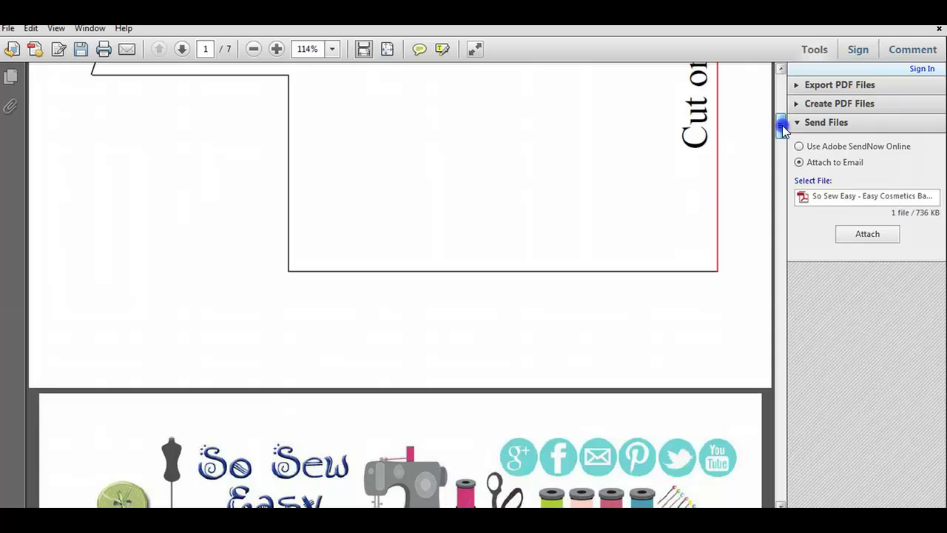
drag(783, 130, 781, 83)
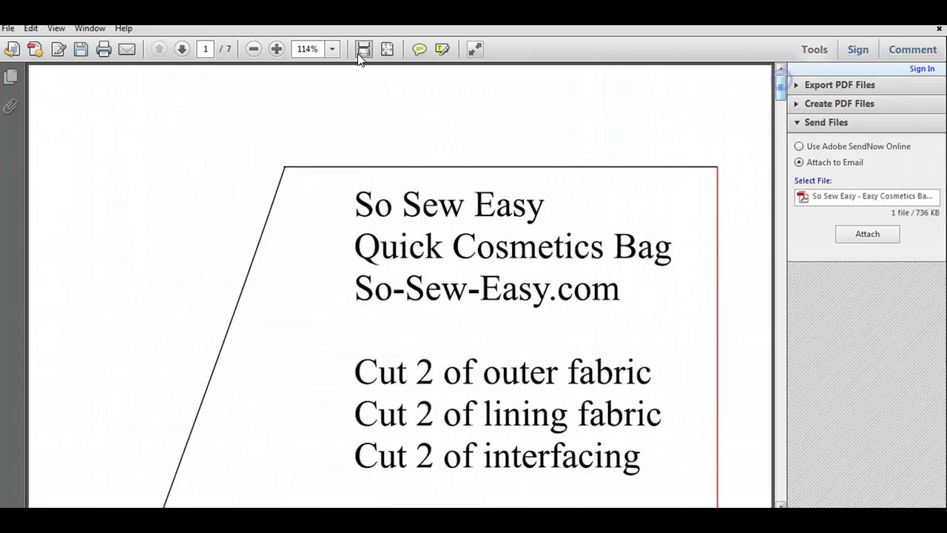
Start printing the PDF and set the page sizing to Size with the "Actual size" option.
click(104, 50)
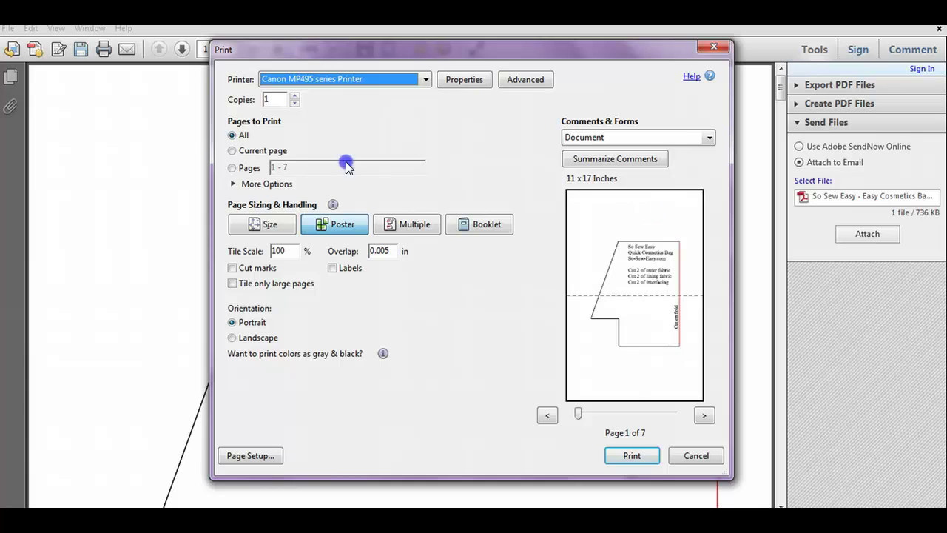
click(263, 227)
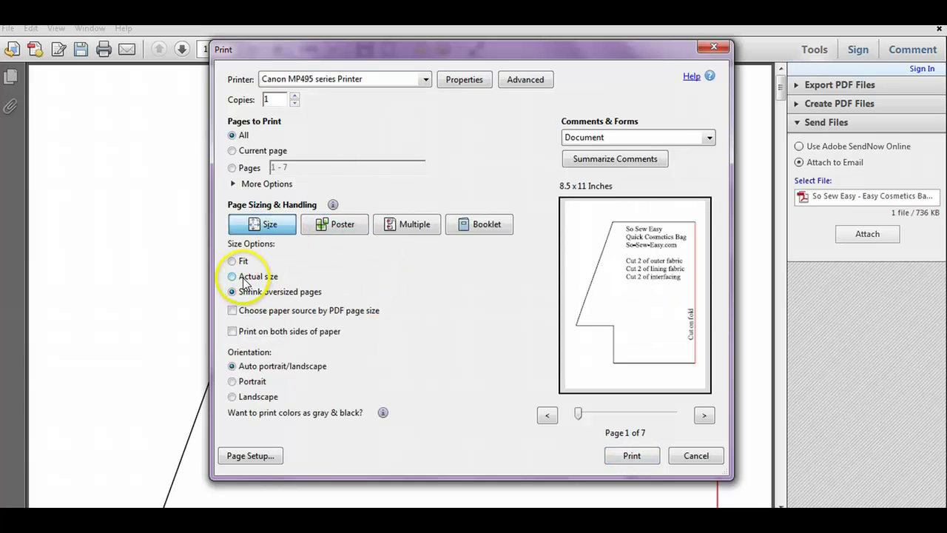
click(244, 279)
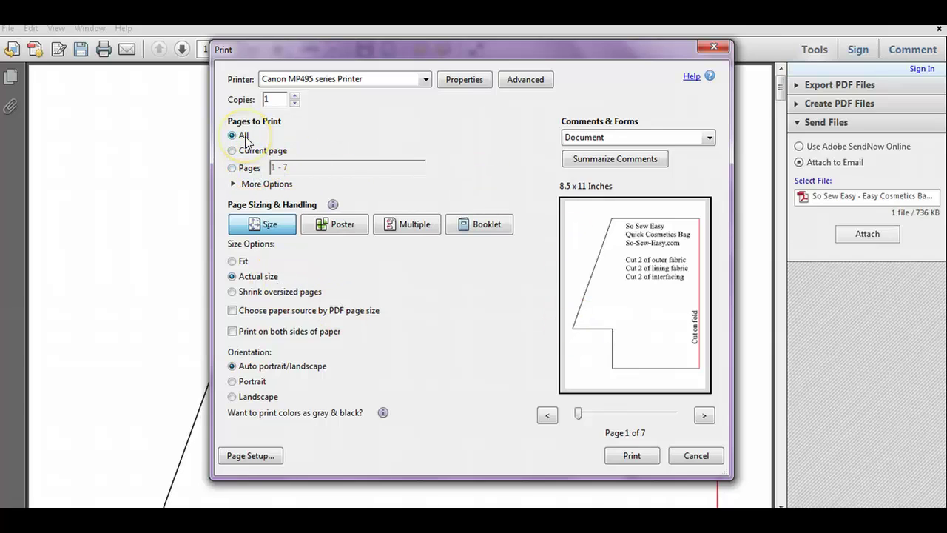
Restrict the print range to page 1 and check the print preview.
click(254, 169)
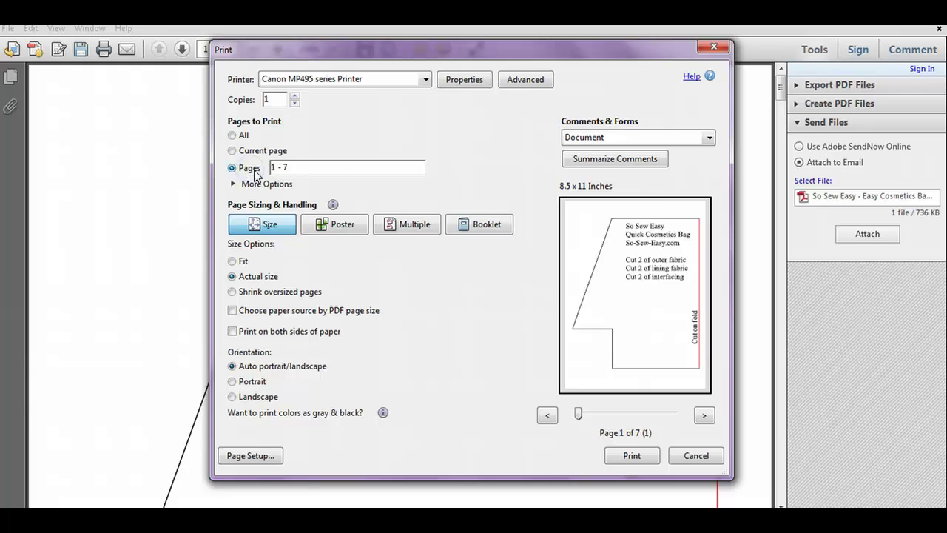
click(310, 164)
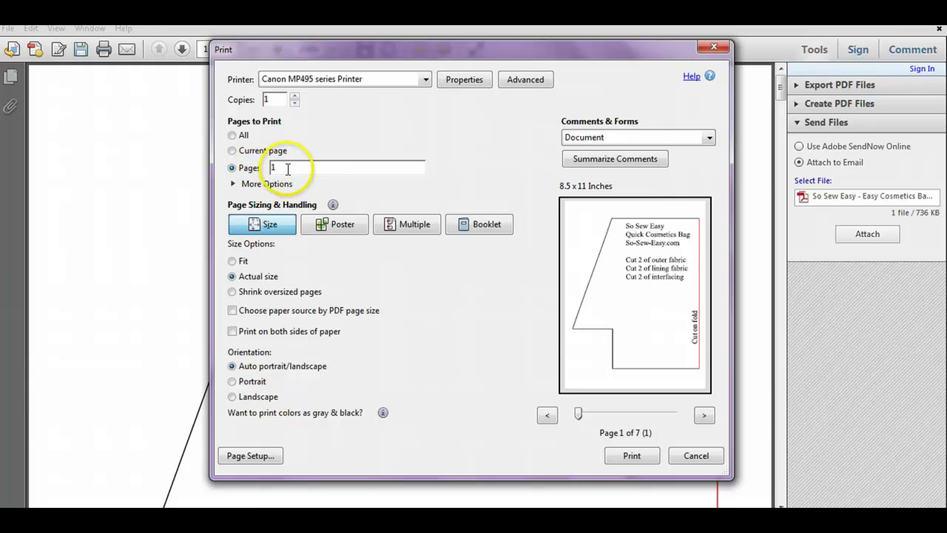
click(710, 419)
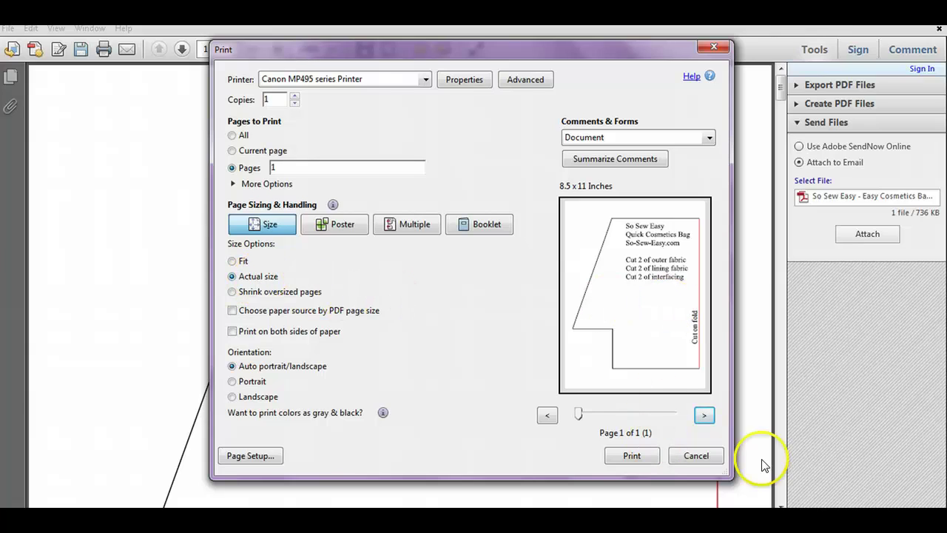
Check that the page setup uses Letter 8.5"x11" paper, accept it and print the pattern page.
click(250, 456)
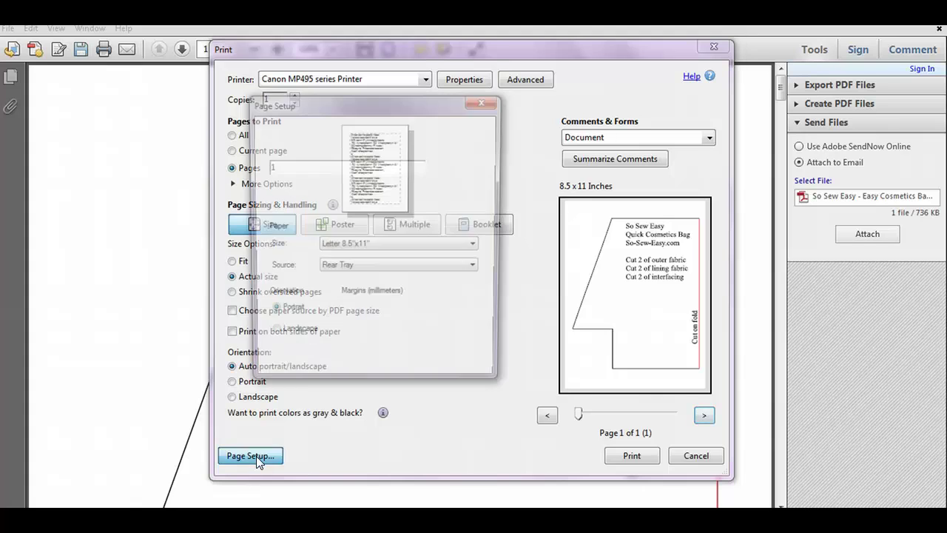
click(472, 247)
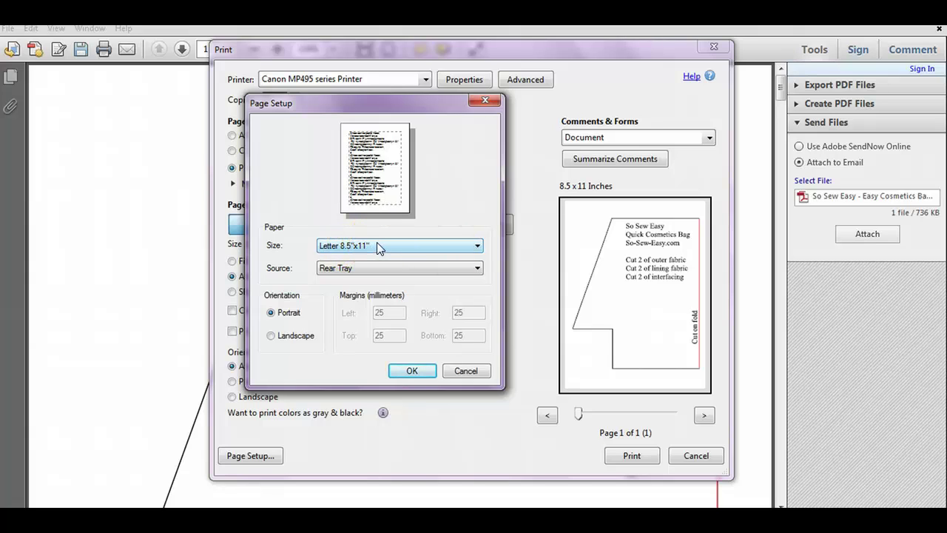
click(412, 371)
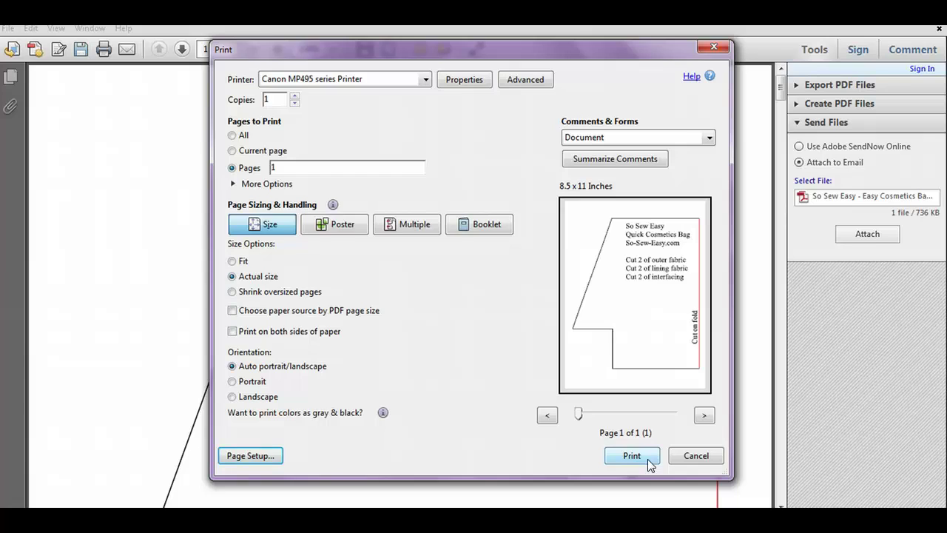
click(641, 454)
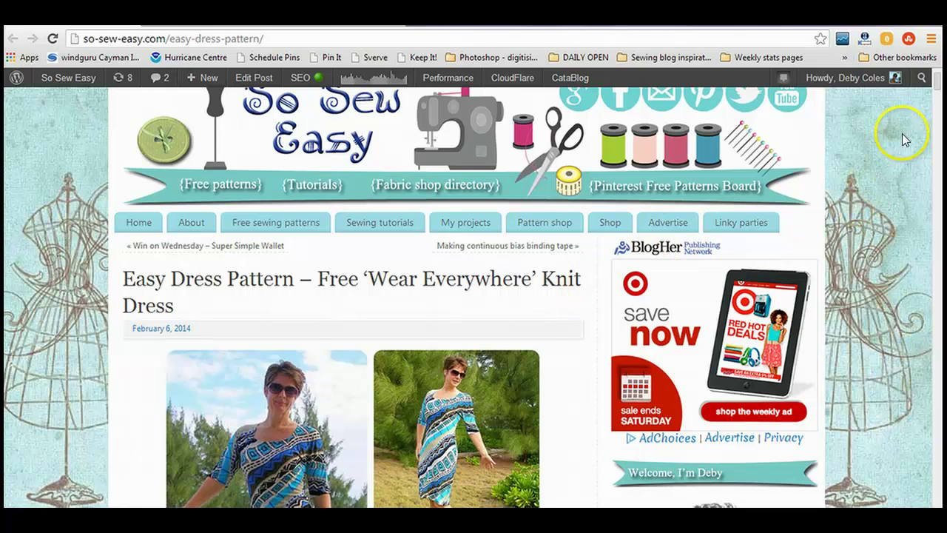
Find the download section in the blog's Easy Dress Pattern post and open the Wear Everywhere Dress pattern on Craftsy.
drag(938, 87, 939, 94)
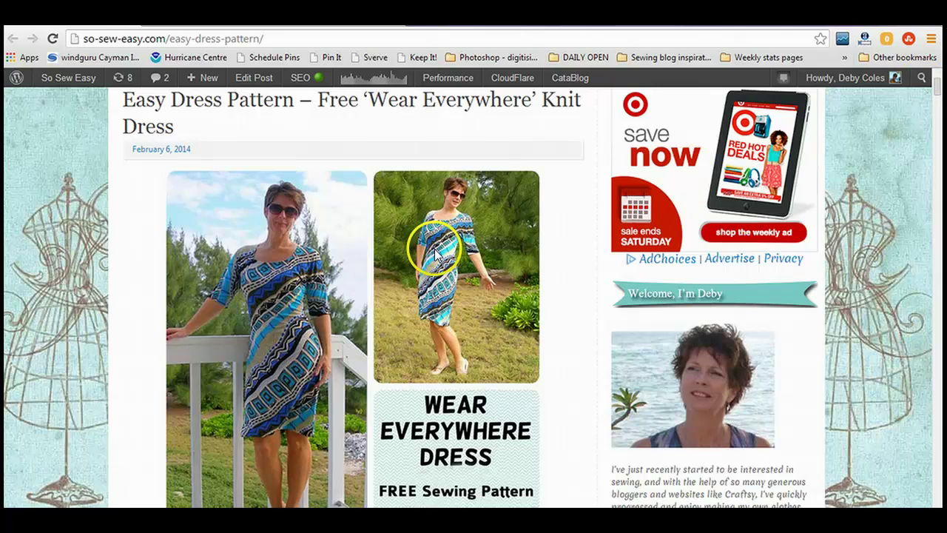
drag(937, 84, 941, 205)
click(942, 181)
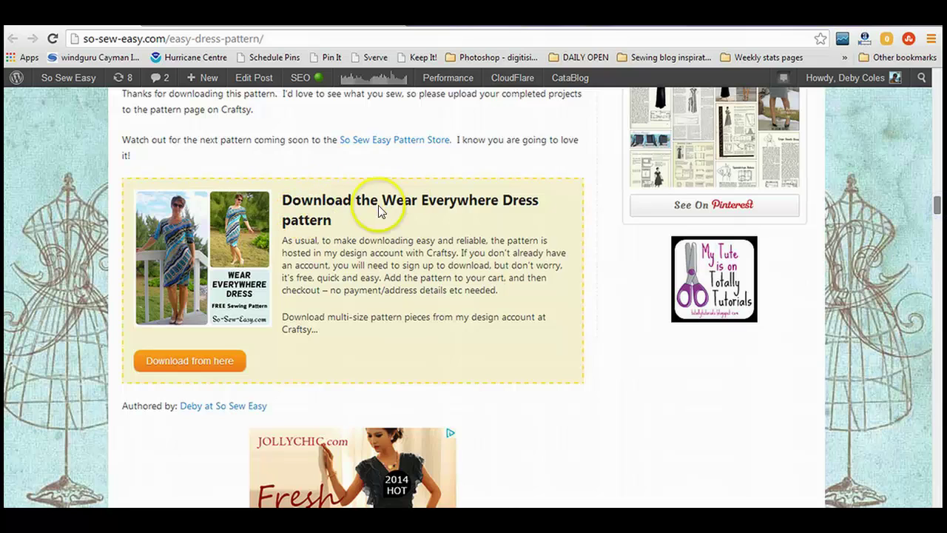
click(187, 360)
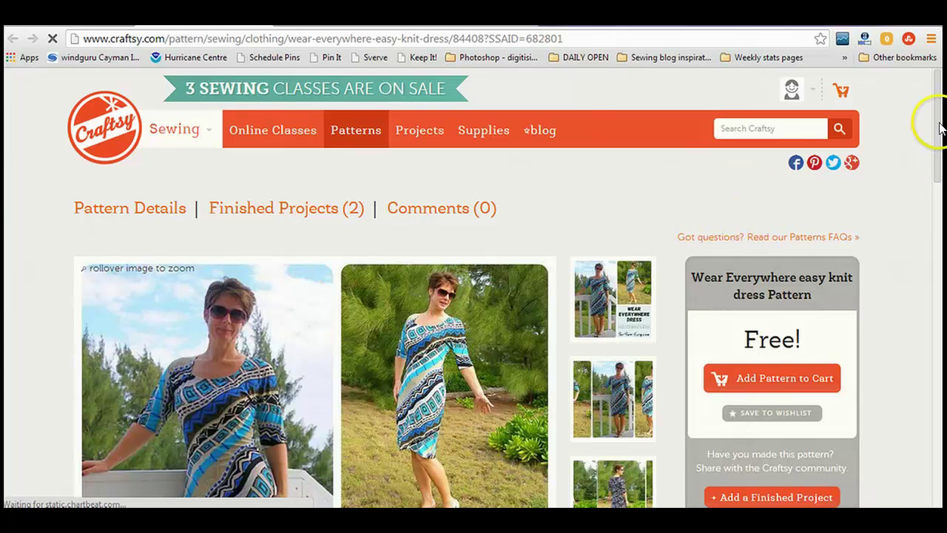
Add the free Wear Everywhere easy knit dress pattern to the Craftsy cart.
drag(938, 126, 939, 158)
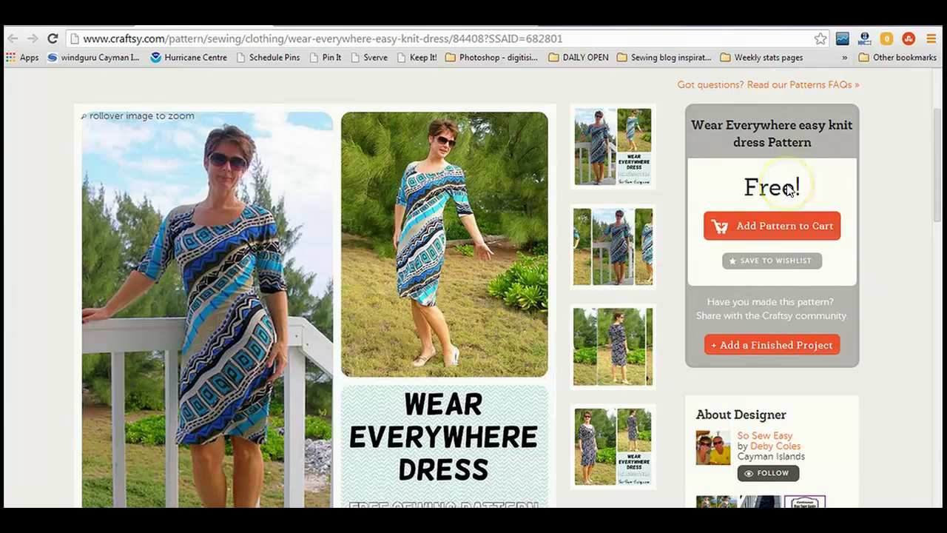
click(811, 223)
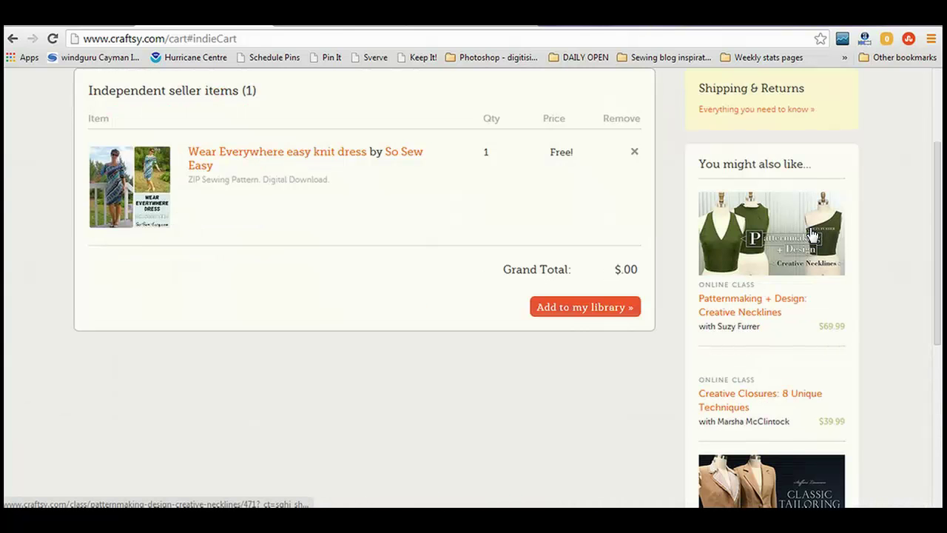
Add the free Wear Everywhere easy knit dress pattern to the Craftsy library and go to the My Patterns page.
drag(940, 237, 940, 212)
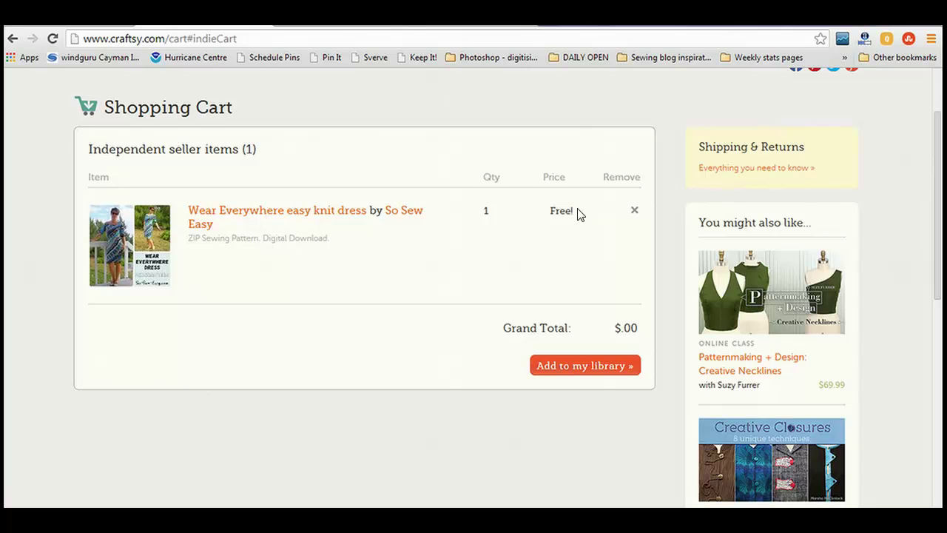
click(592, 370)
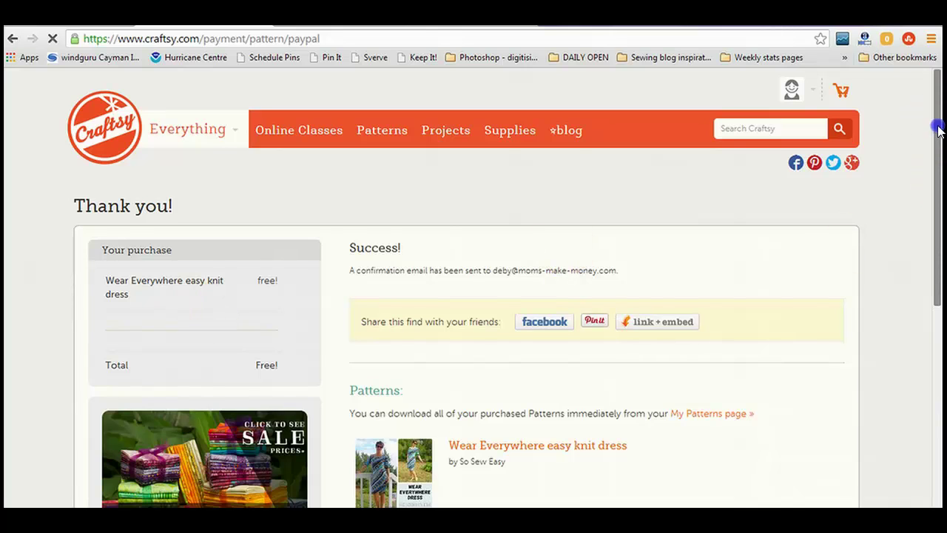
drag(939, 129, 941, 241)
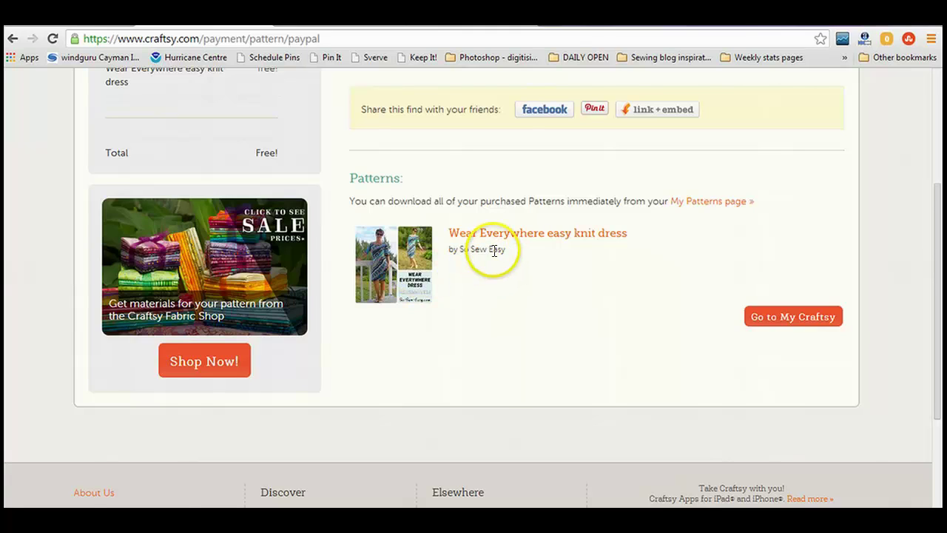
click(803, 322)
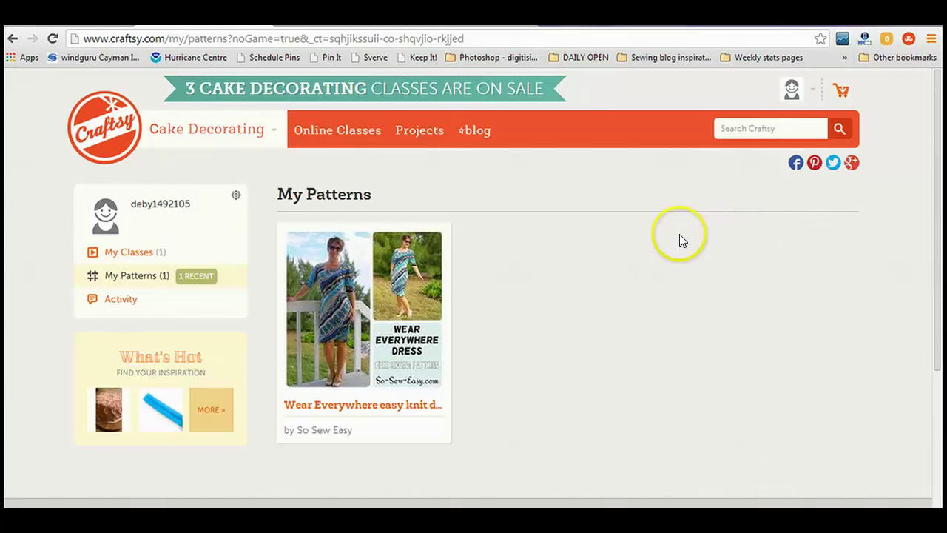
Download the Wear Everywhere easy knit dress ZIP file from My Patterns.
mouse_move(383, 288)
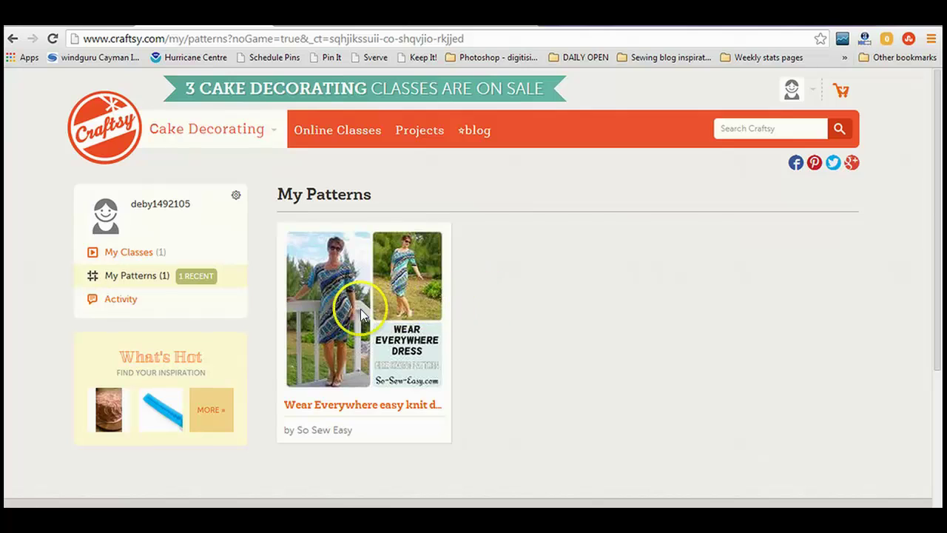
mouse_move(360, 318)
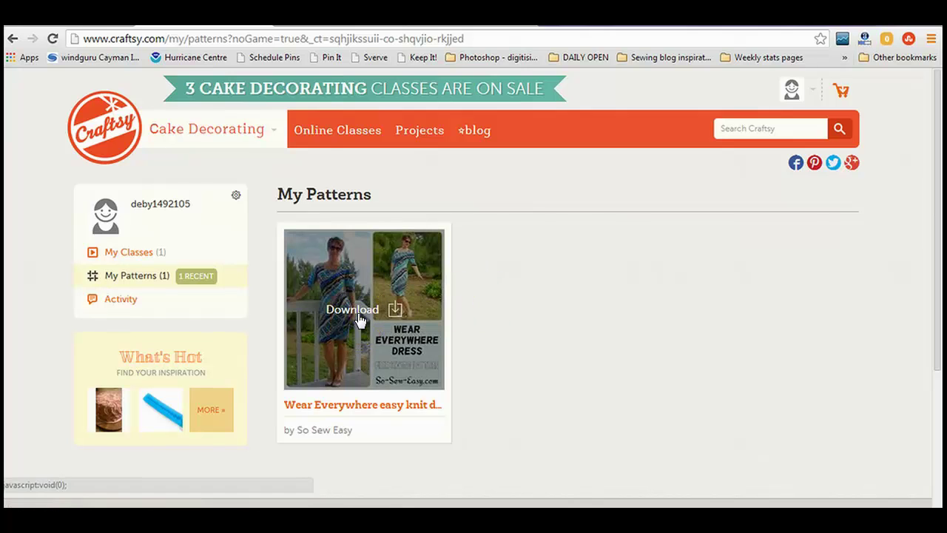
click(360, 318)
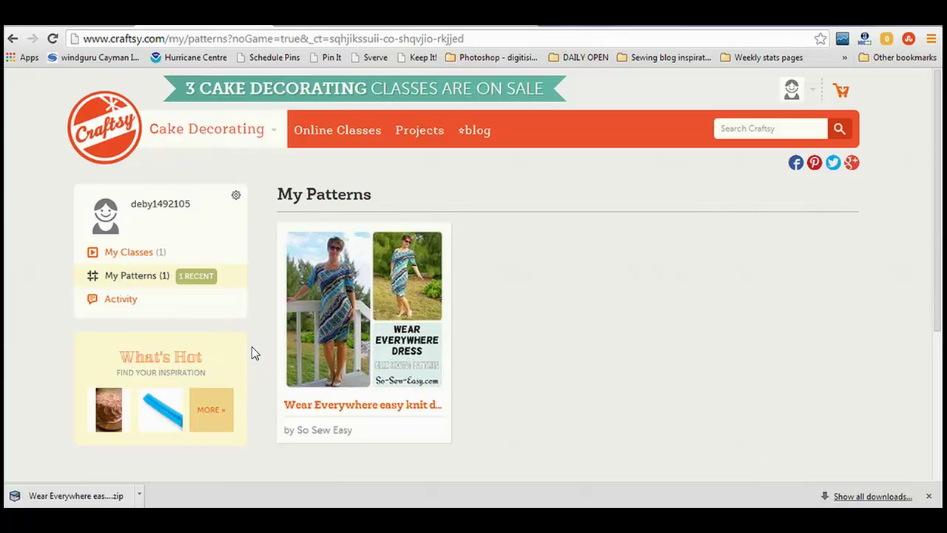
Look at the Express Zip File Compression page on the NCH Software website.
click(227, 370)
click(392, 37)
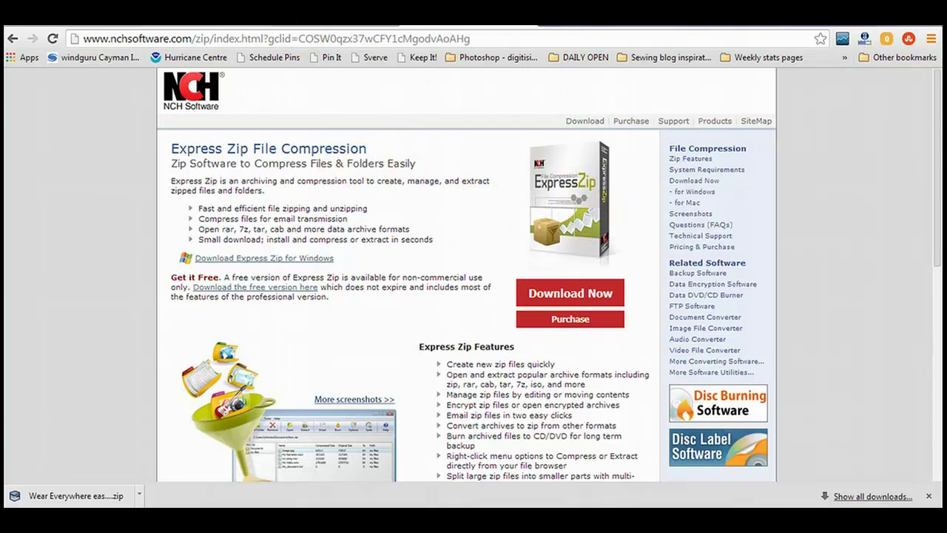
click(216, 18)
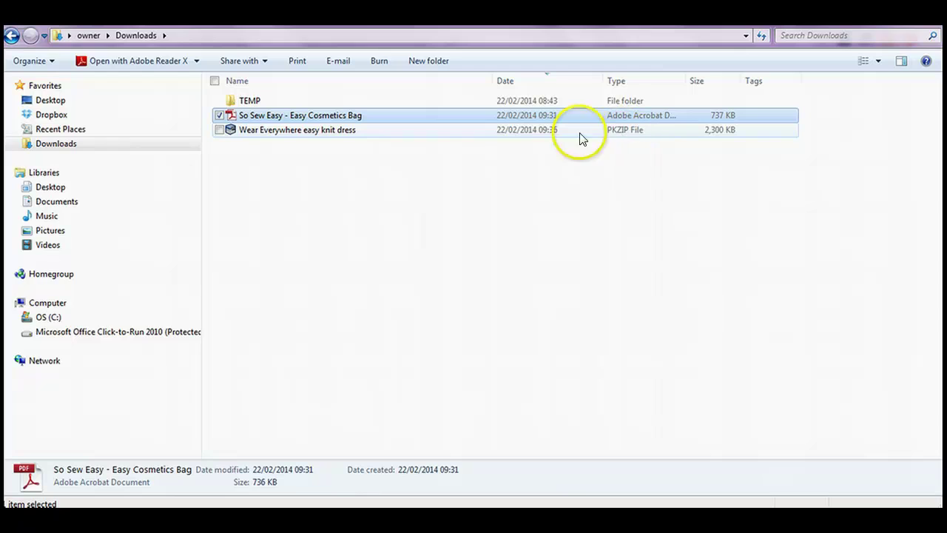
Extract the Wear Everywhere easy knit dress archive in the Downloads folder and open the extracted folder.
double_click(369, 133)
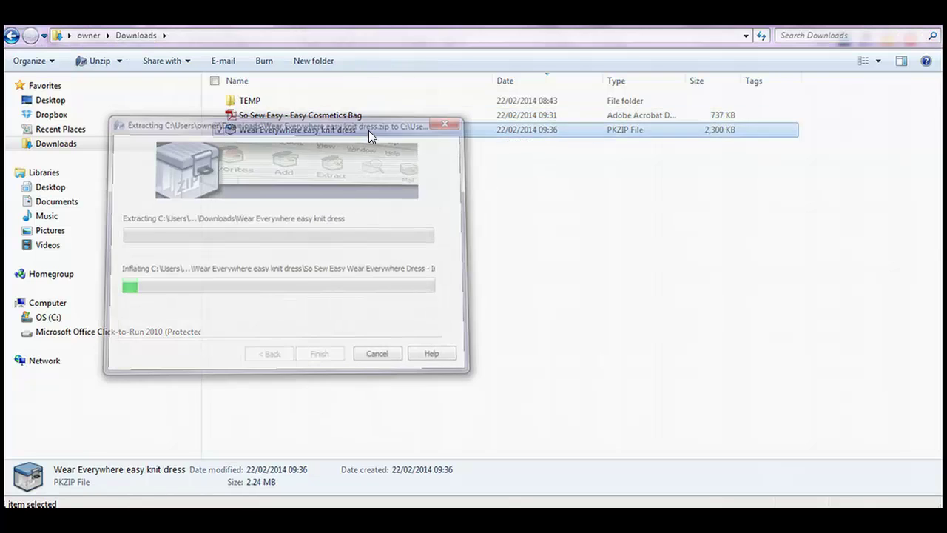
click(318, 357)
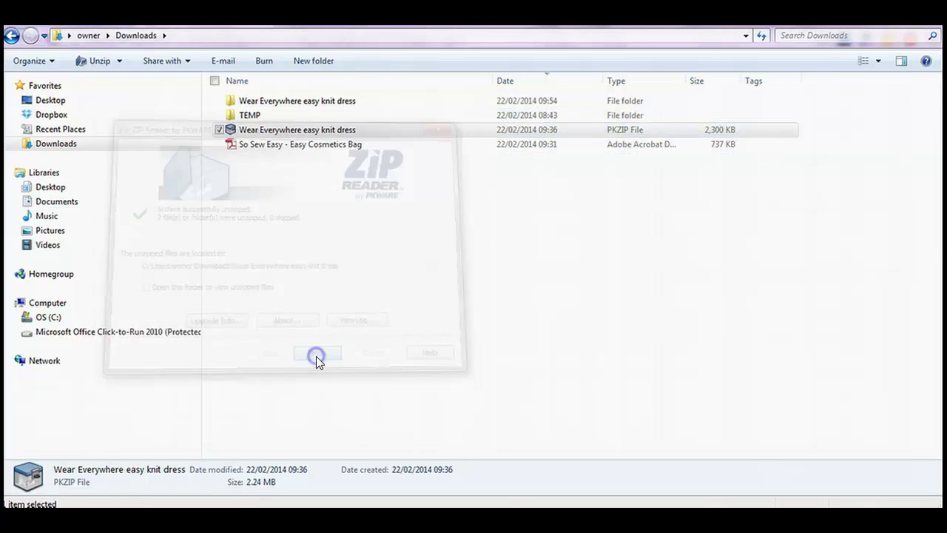
click(317, 108)
double_click(316, 108)
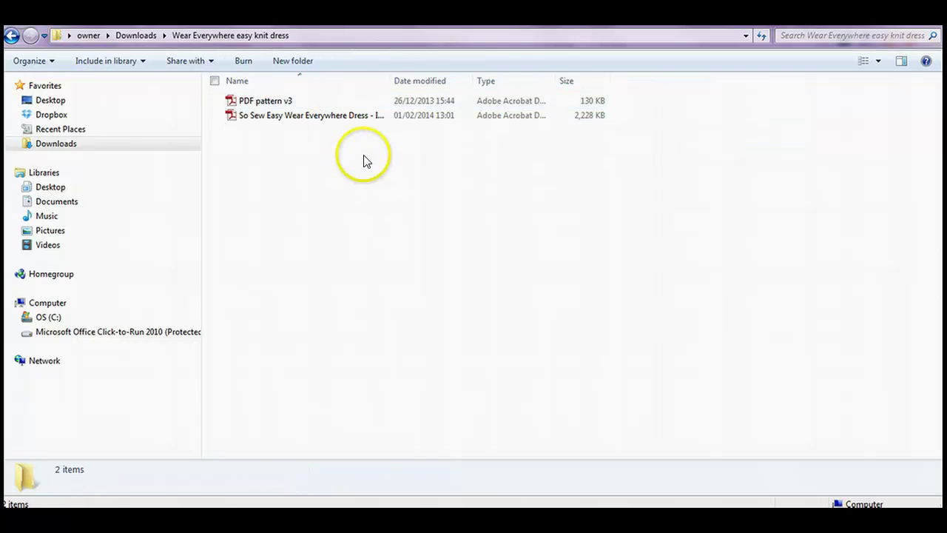
Widen the Name column, open the So Sew Easy Wear Everywhere Dress - Instructions PDF and look through its pages.
drag(391, 75, 491, 79)
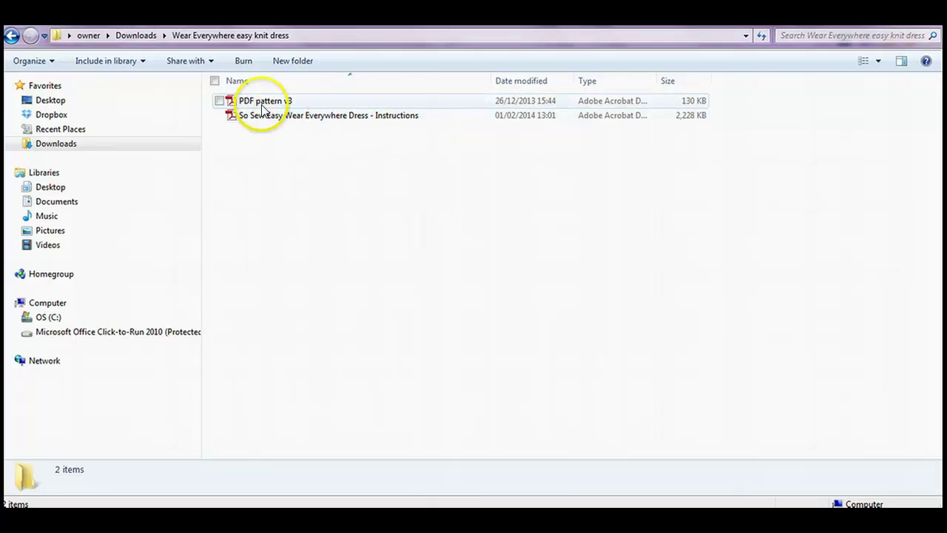
double_click(345, 116)
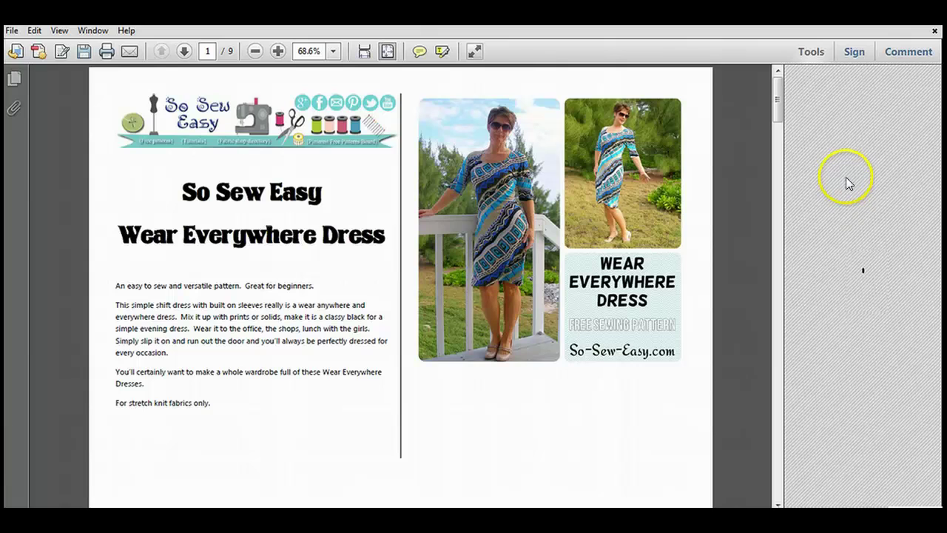
drag(777, 118, 777, 169)
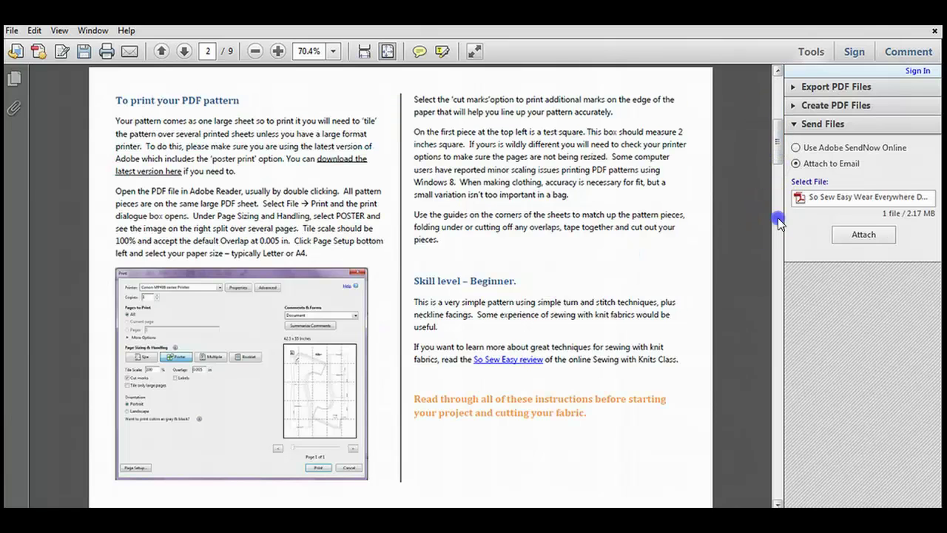
click(778, 217)
click(779, 267)
click(779, 342)
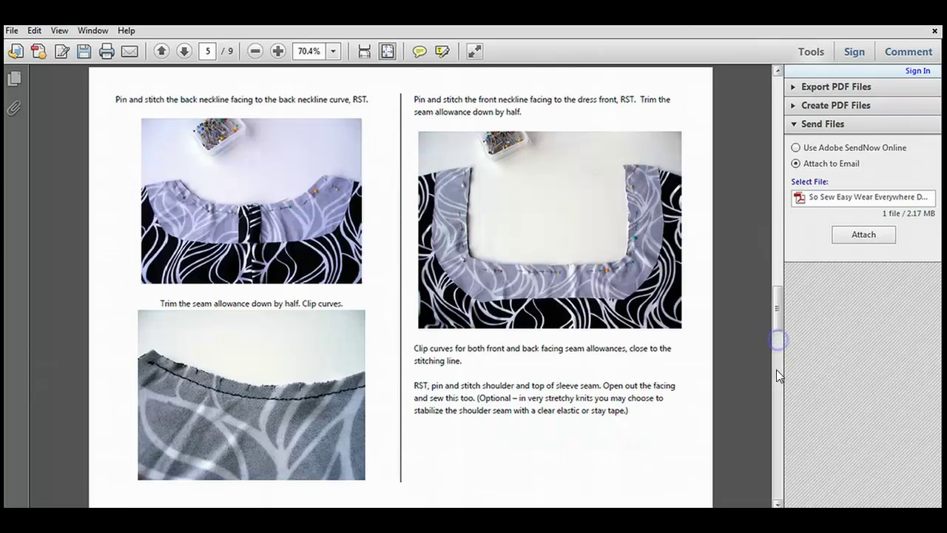
click(776, 370)
click(774, 99)
click(782, 102)
click(780, 98)
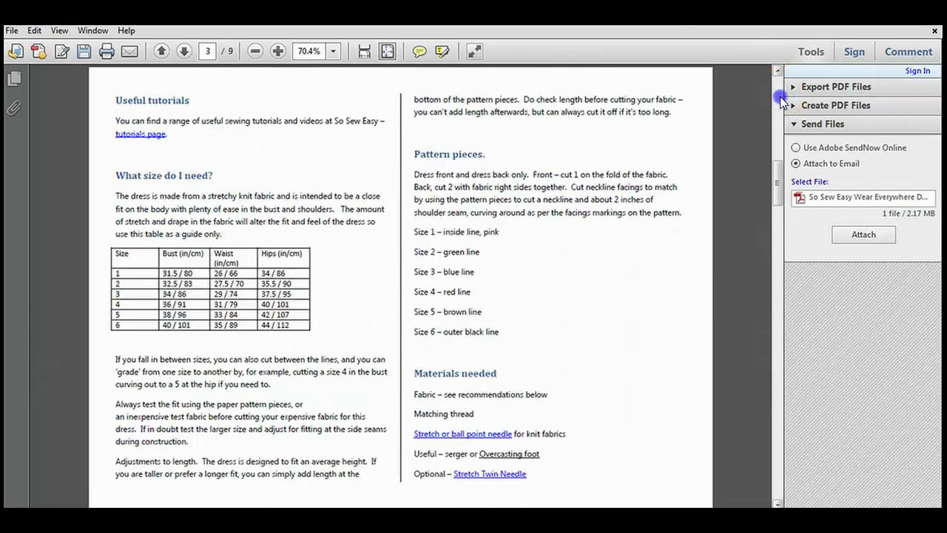
click(780, 96)
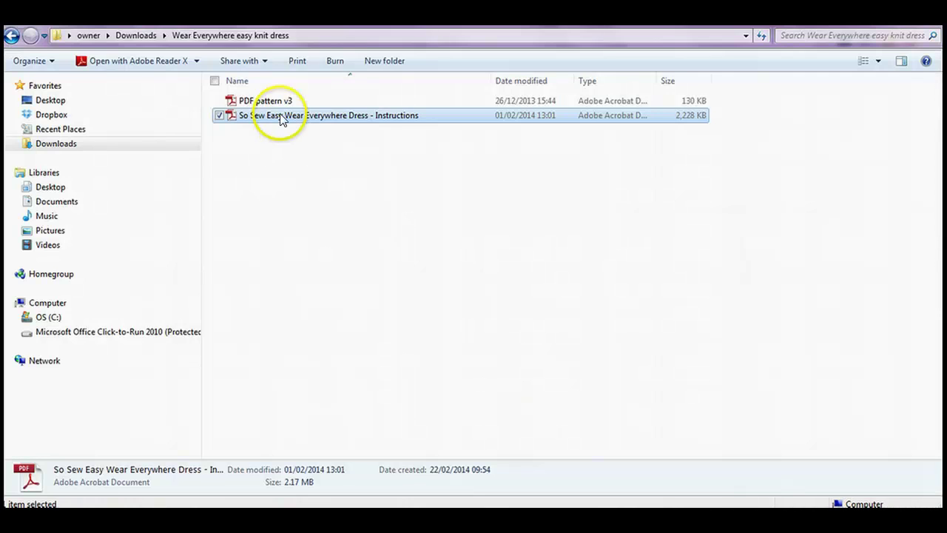
Open the PDF pattern v3 file from the extracted folder and bring up its print settings.
click(278, 103)
double_click(279, 106)
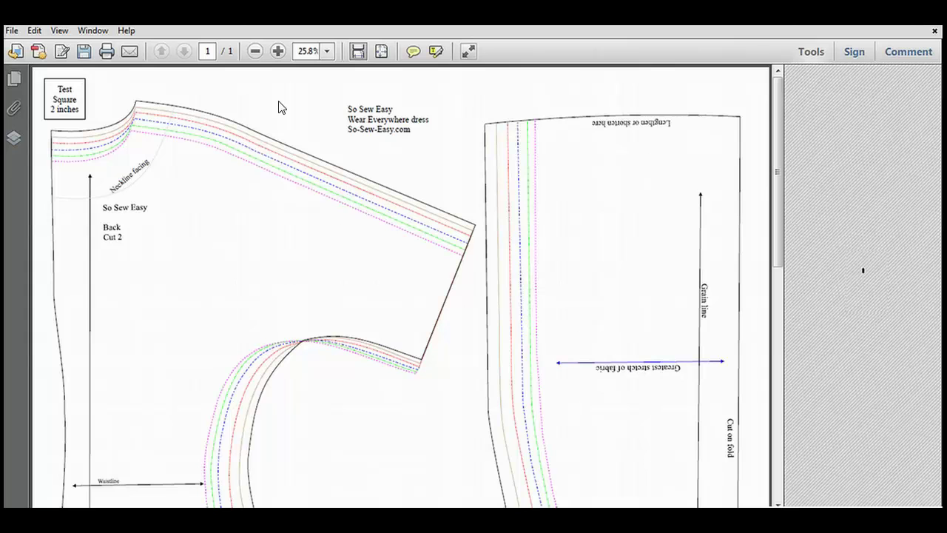
click(778, 92)
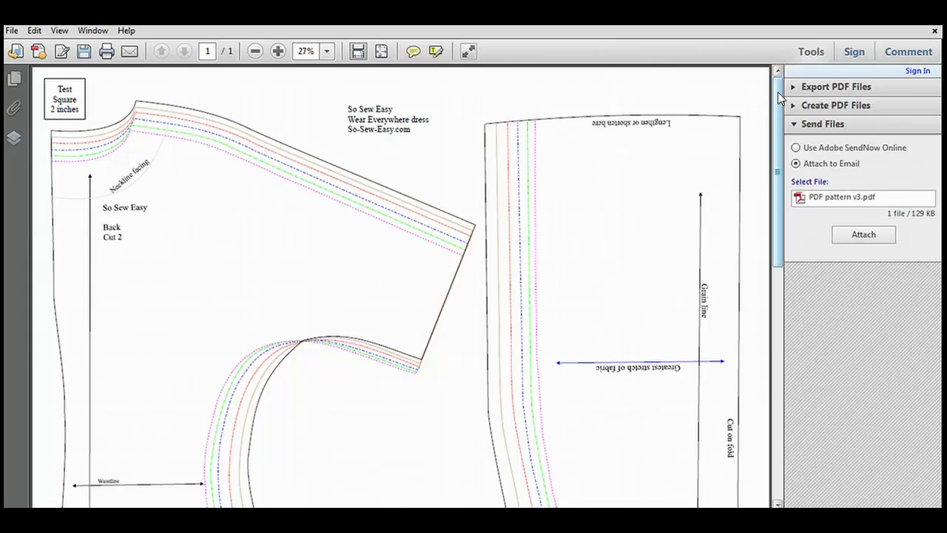
drag(777, 91, 777, 72)
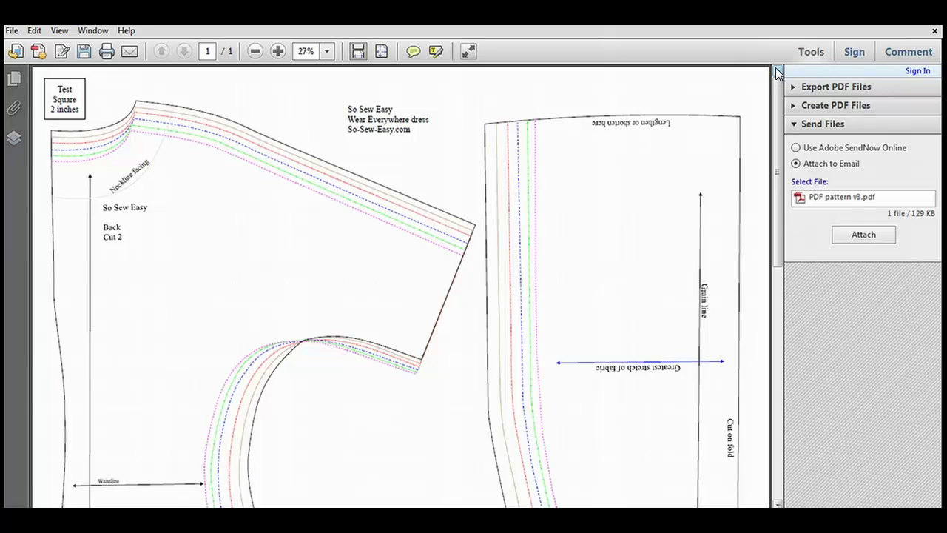
click(107, 52)
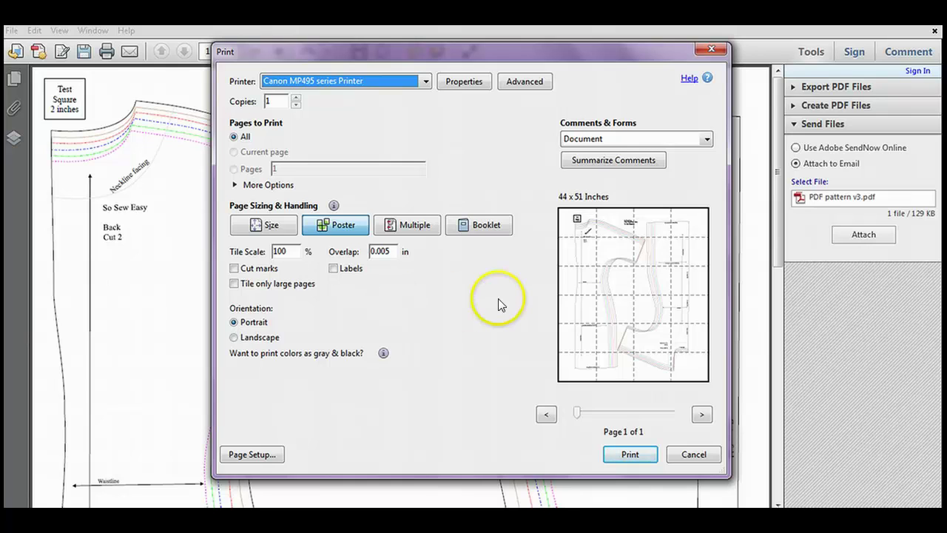
Compare the Actual size and Shrink oversized pages options in the print preview of the dress pattern.
click(270, 228)
click(256, 278)
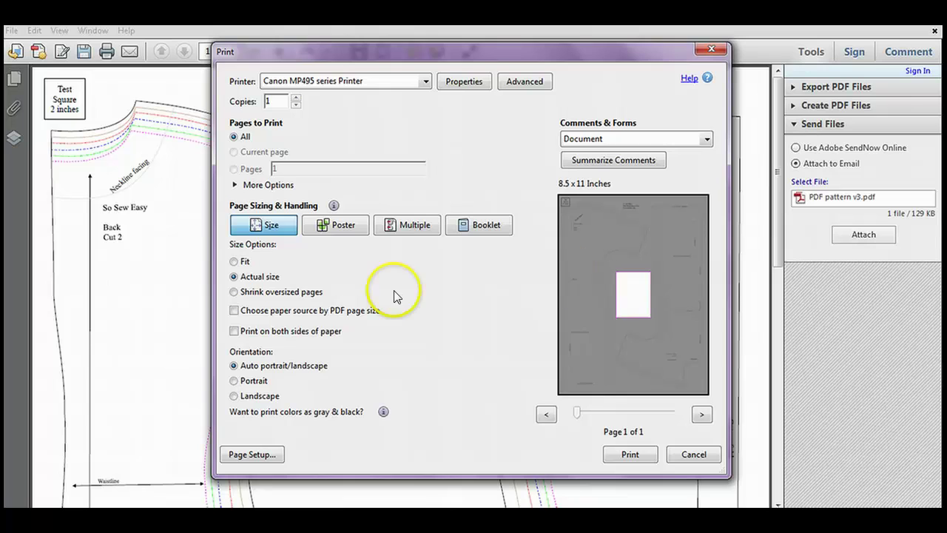
click(265, 293)
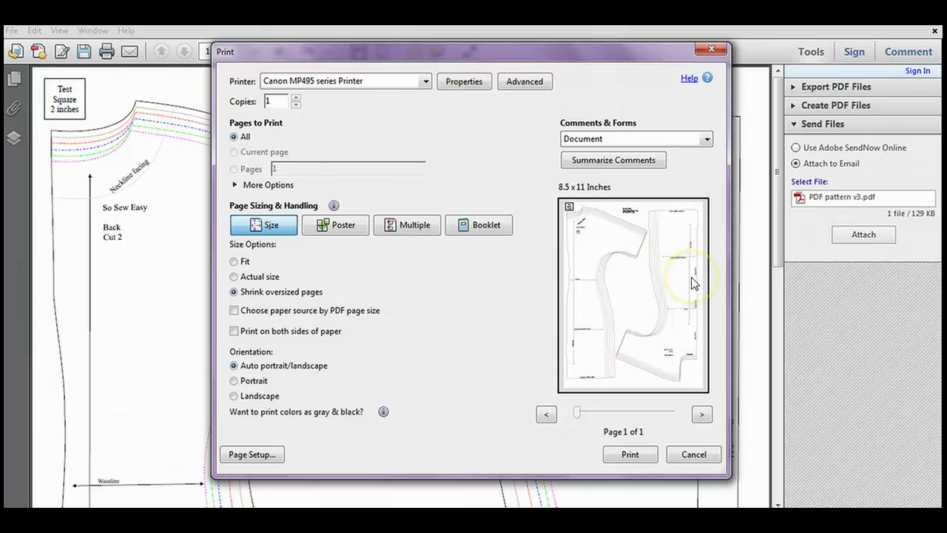
Set the page sizing to Poster, try Landscape orientation and return to Portrait.
click(336, 227)
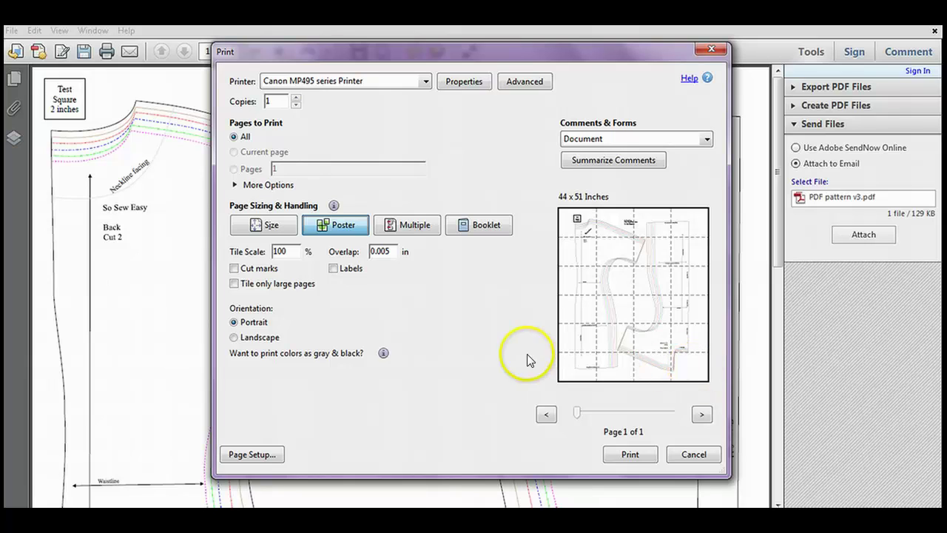
click(259, 340)
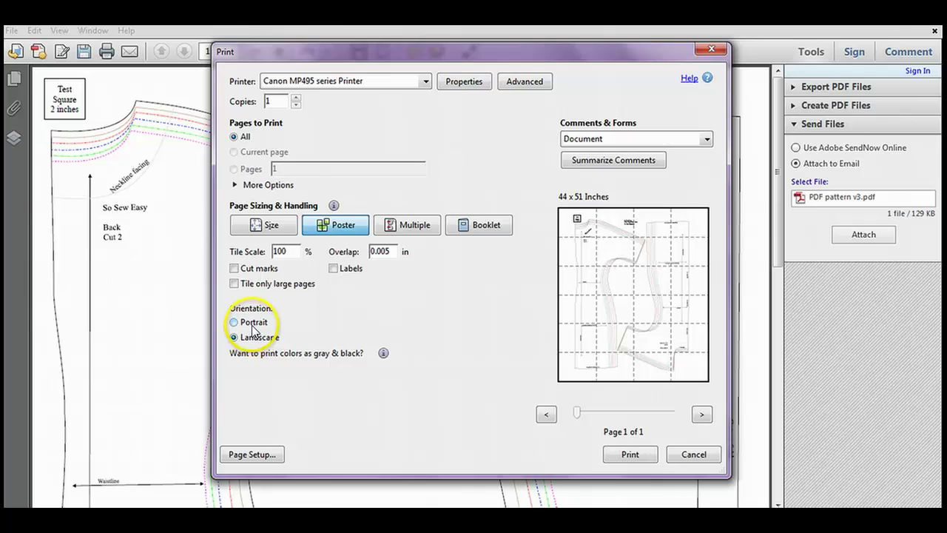
click(251, 325)
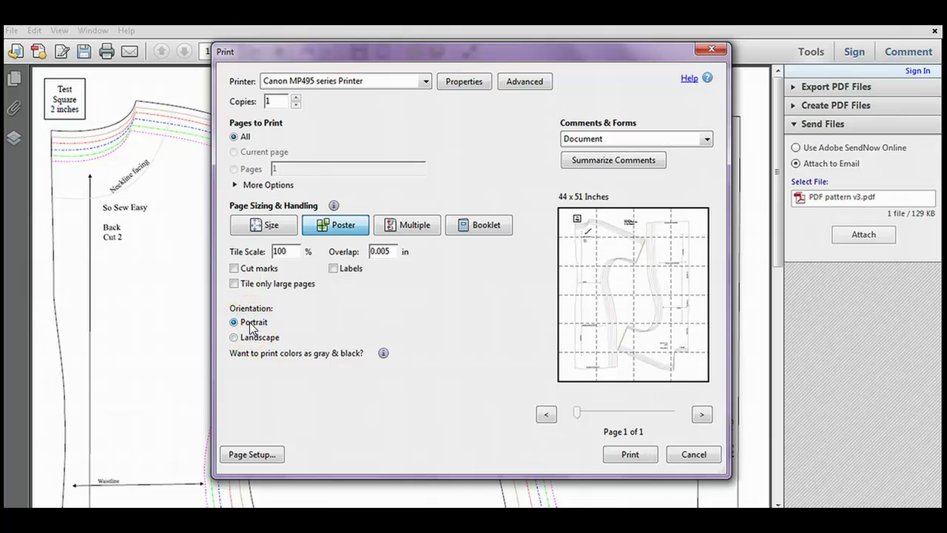